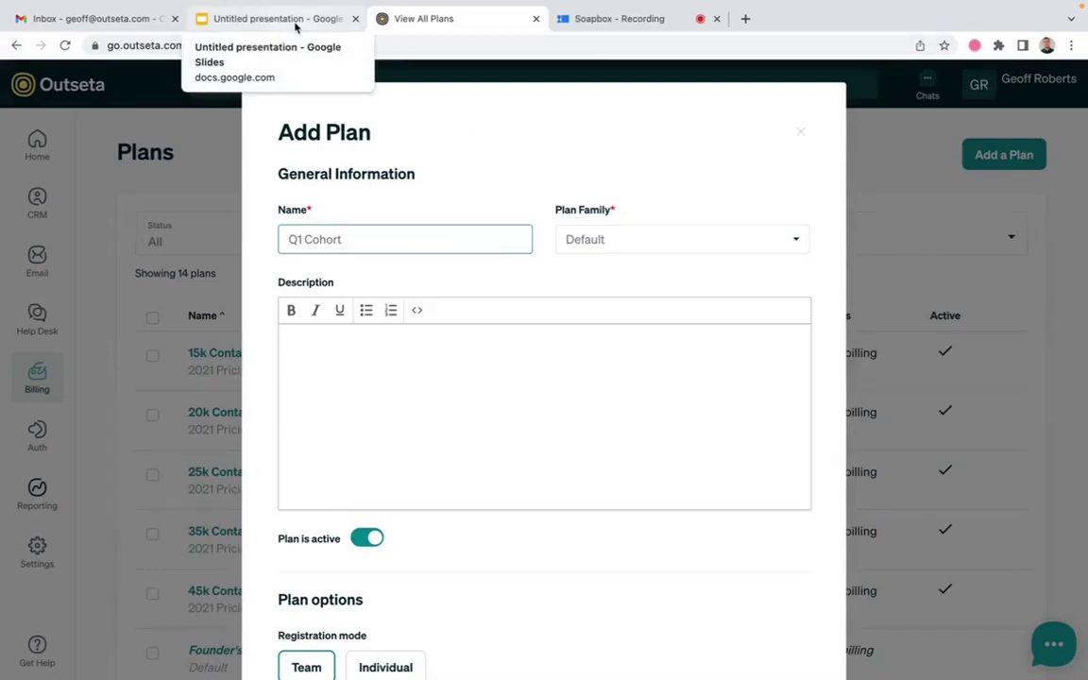
Review the cohort based course requirements in the Google Slides presentation and return to the Outseta plan form.
{"action": "left_click", "coordinate": [296, 27]}
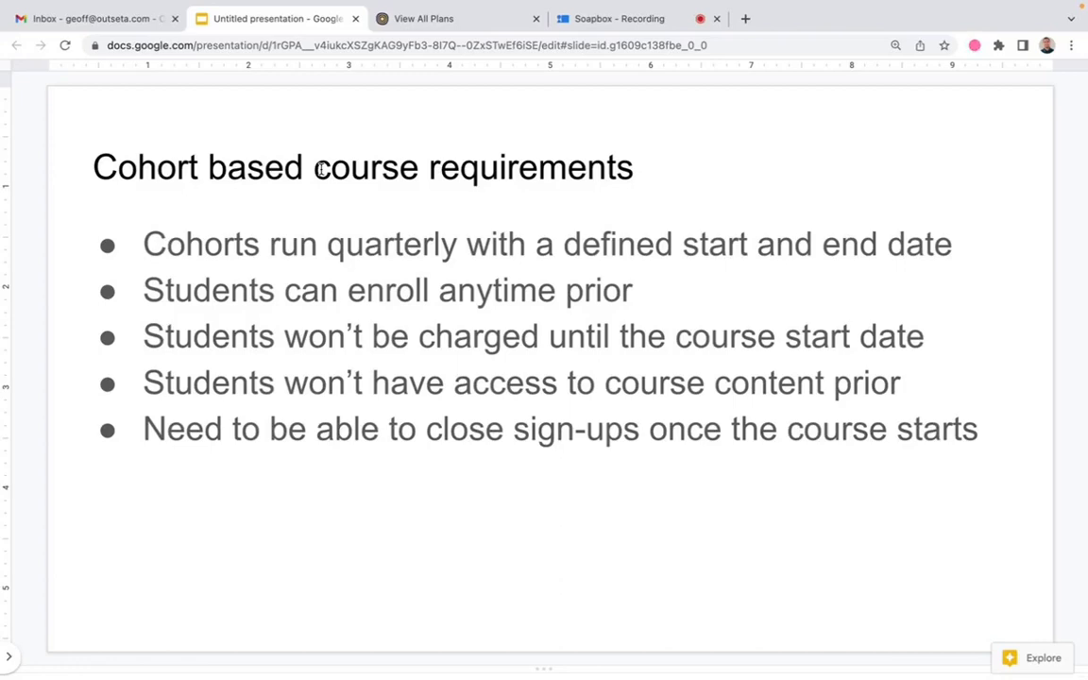
{"action": "left_click", "coordinate": [439, 23]}
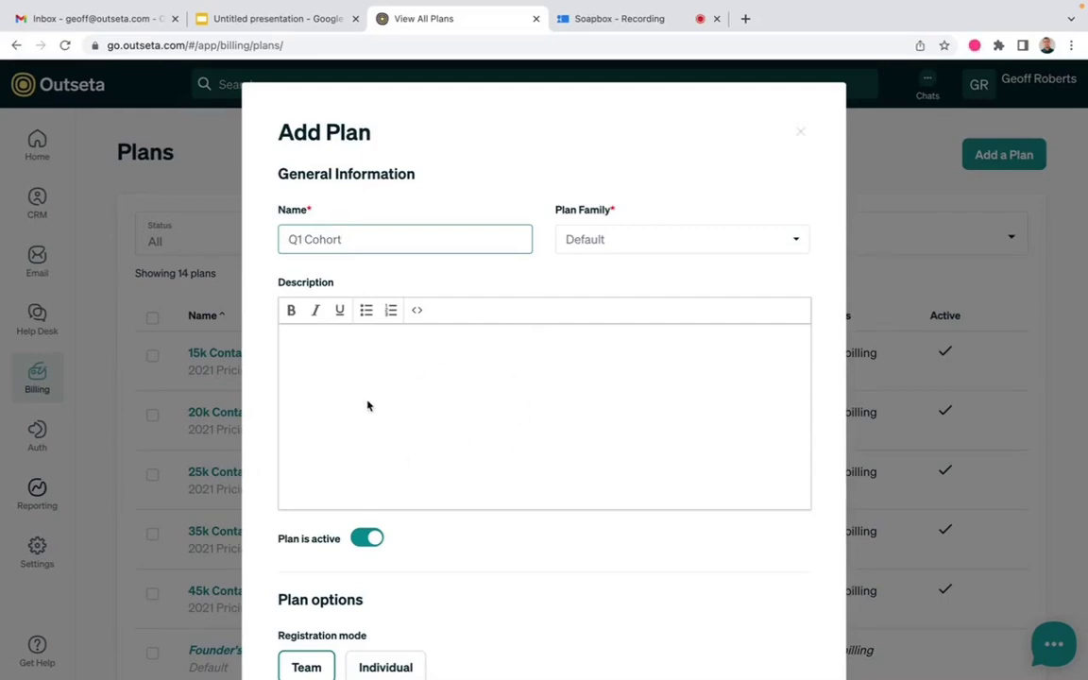
Set the new plan's registration mode to Individual.
{"action": "scroll", "coordinate": [368, 406], "scroll_direction": "down", "scroll_amount": 3}
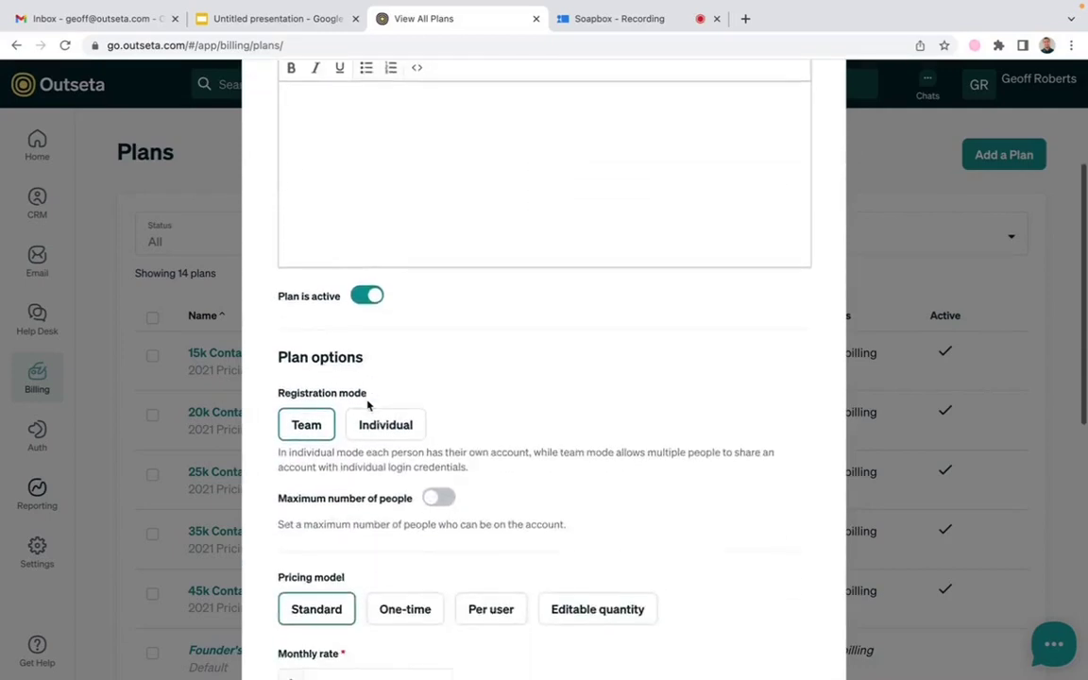
{"action": "scroll", "coordinate": [368, 406], "scroll_direction": "down", "scroll_amount": 1}
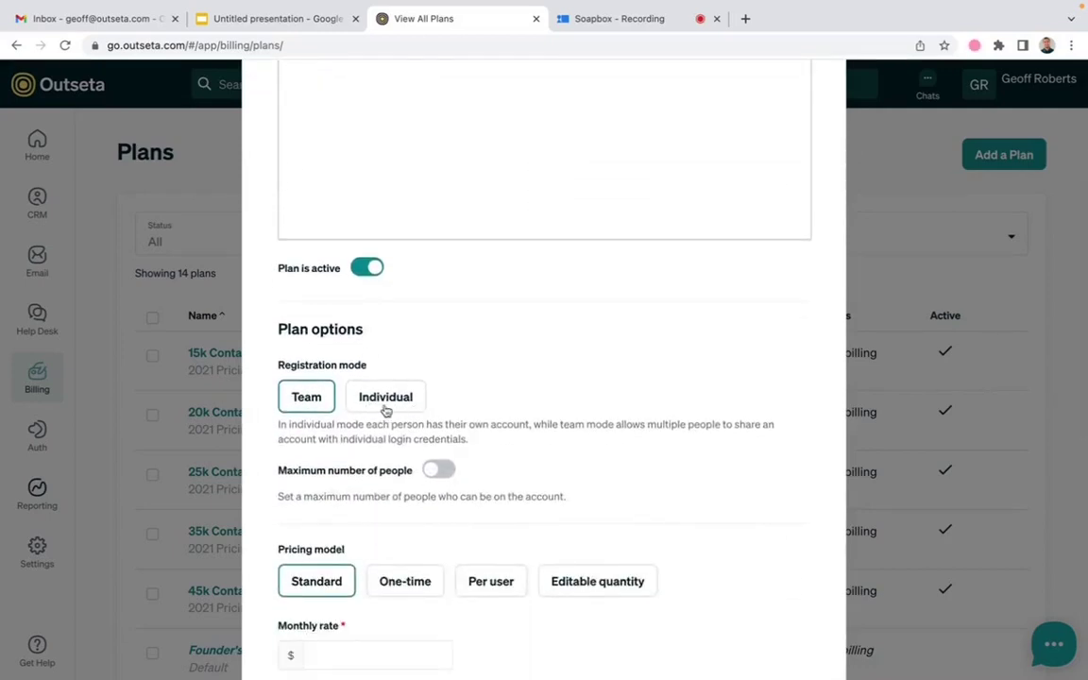
{"action": "left_click", "coordinate": [387, 408]}
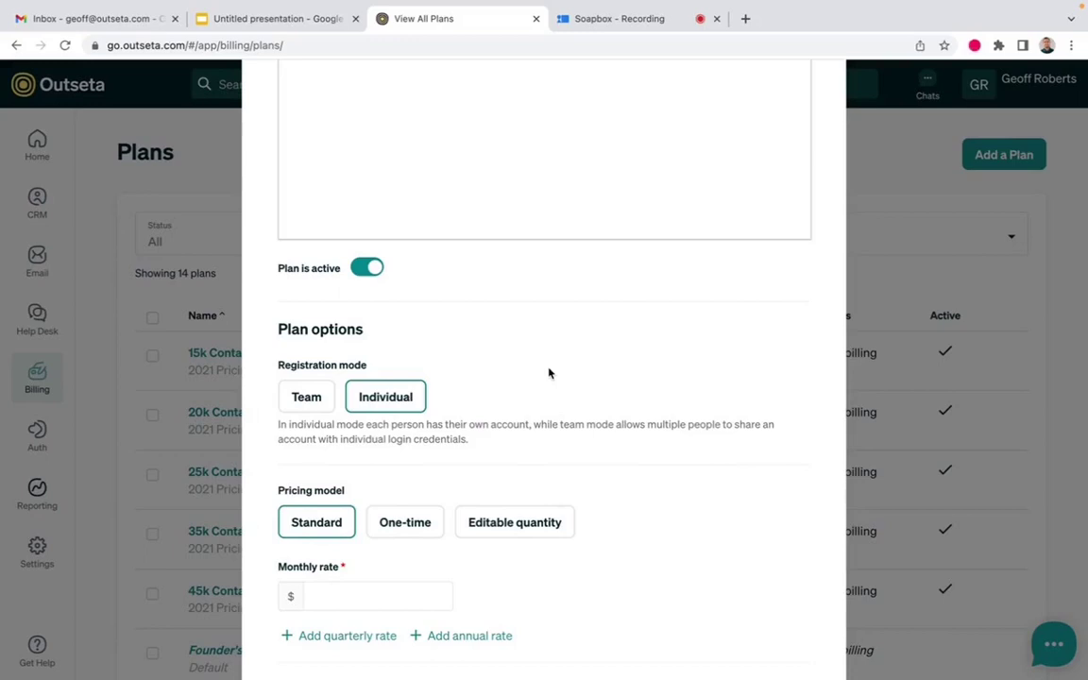
{"action": "scroll", "coordinate": [549, 373], "scroll_direction": "down", "scroll_amount": 1}
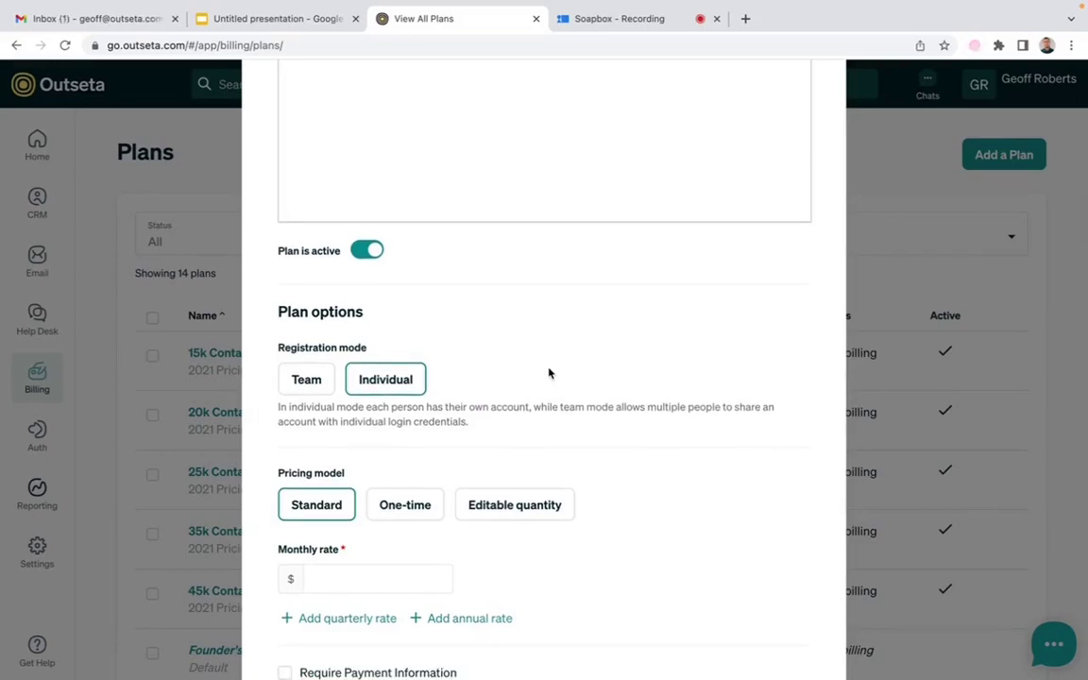
{"action": "scroll", "coordinate": [549, 372], "scroll_direction": "down", "scroll_amount": 3}
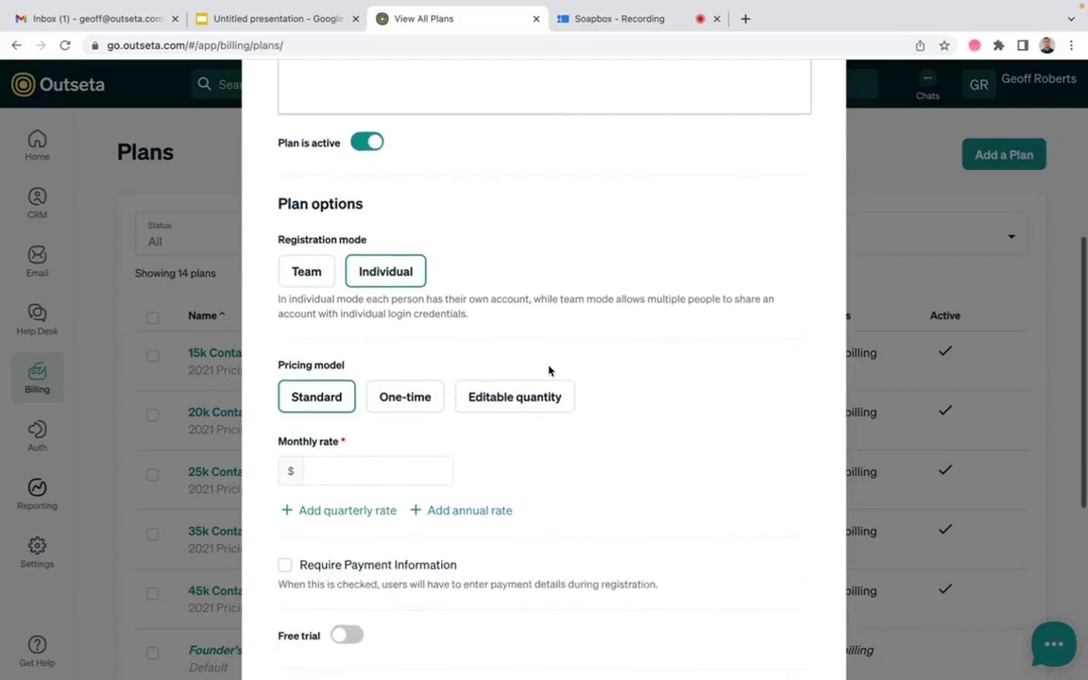
{"action": "scroll", "coordinate": [529, 274], "scroll_direction": "down", "scroll_amount": 2}
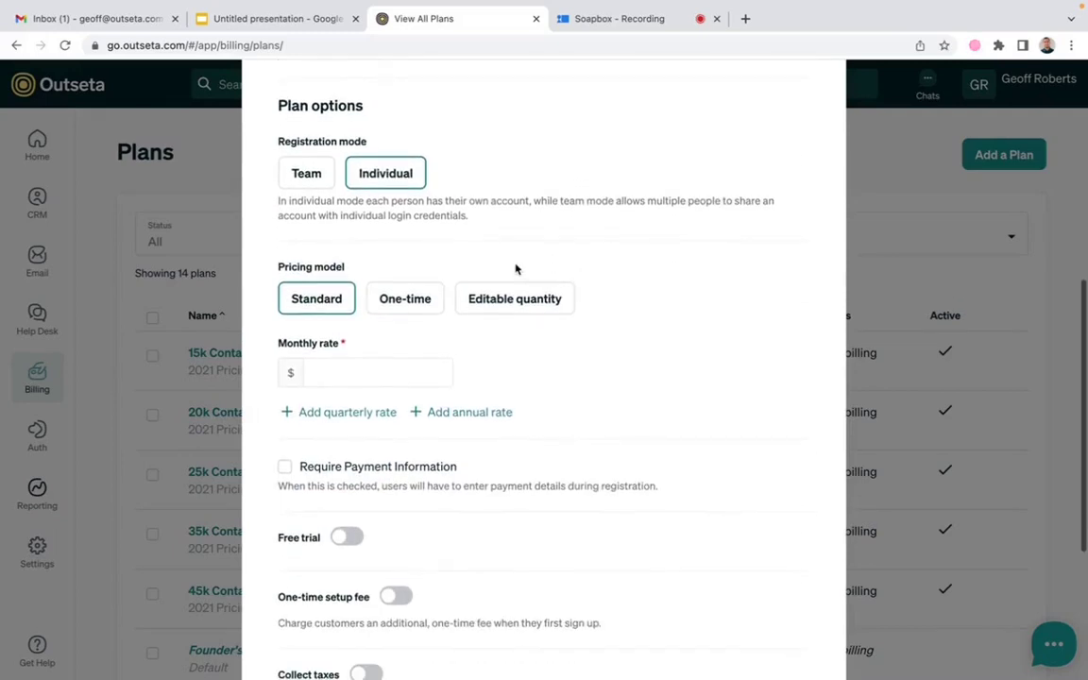
{"action": "left_click", "coordinate": [404, 300]}
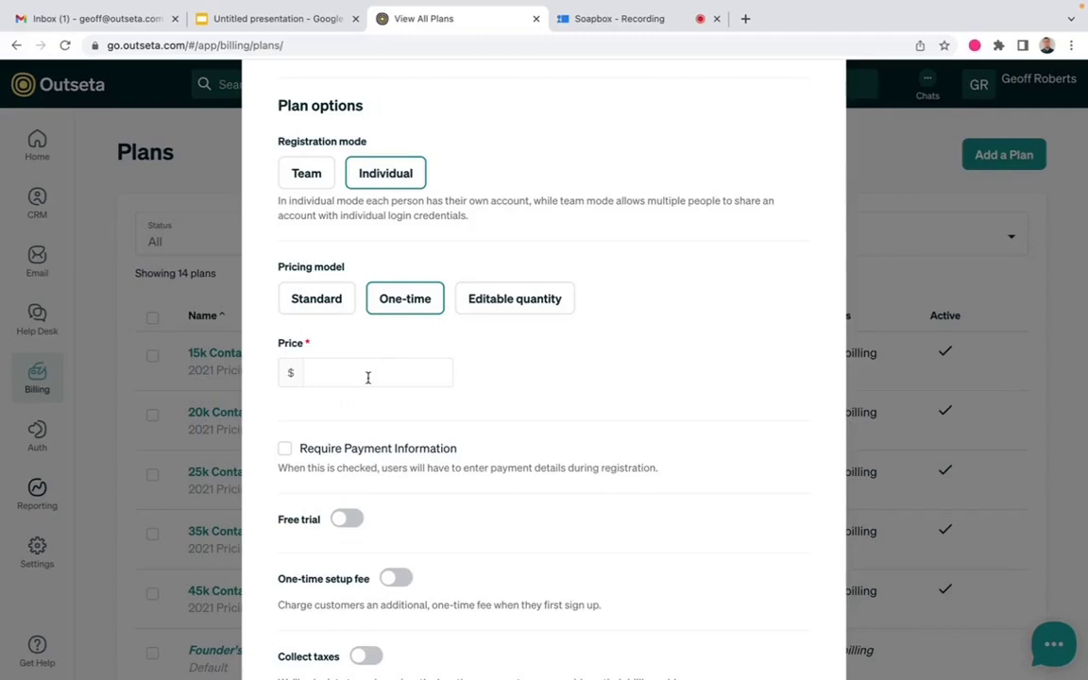
{"action": "left_click", "coordinate": [369, 378]}
{"action": "type", "text": "100"}
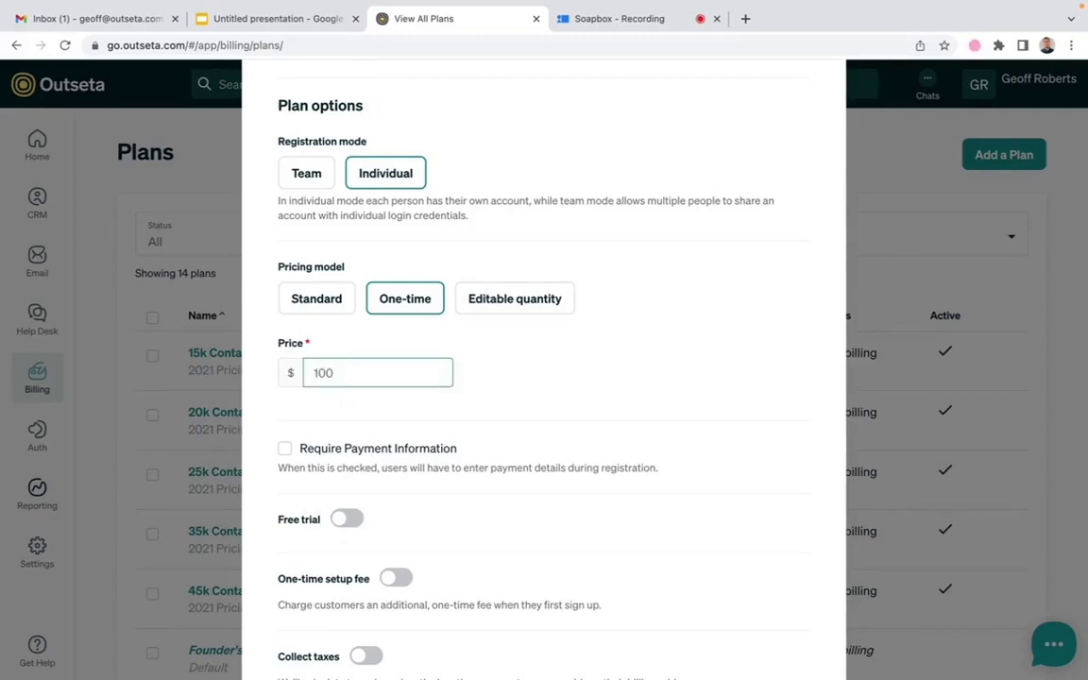
{"action": "left_click", "coordinate": [328, 308]}
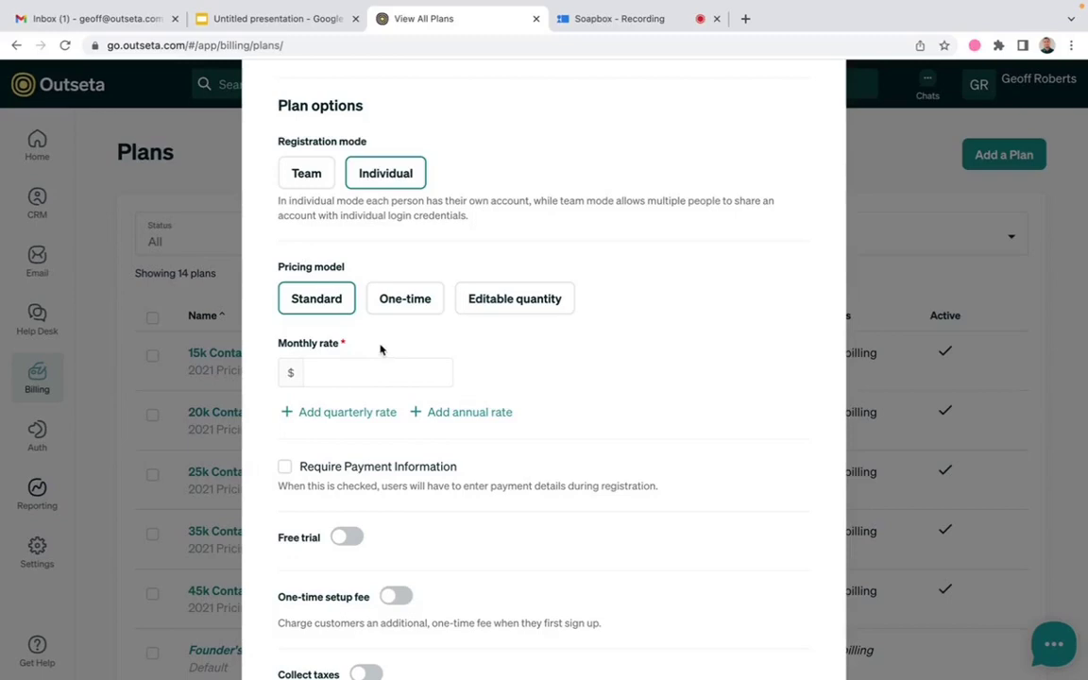
Use the One-time pricing model with a price of $100 and require payment information during registration.
{"action": "left_click", "coordinate": [412, 305]}
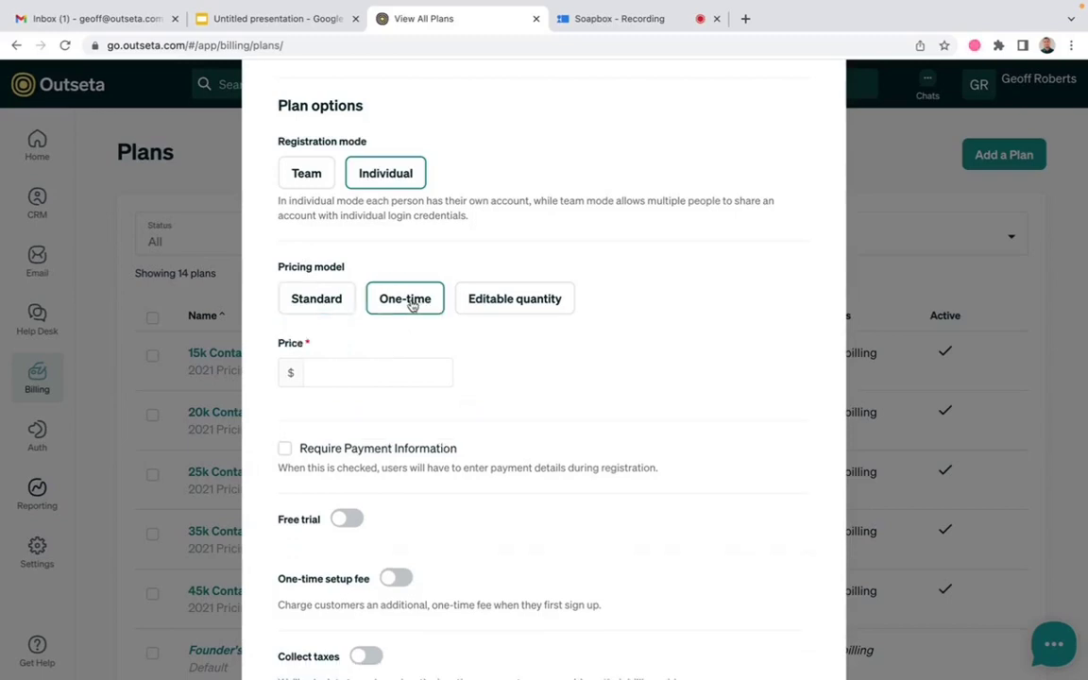
{"action": "left_click", "coordinate": [377, 370]}
{"action": "type", "text": "100"}
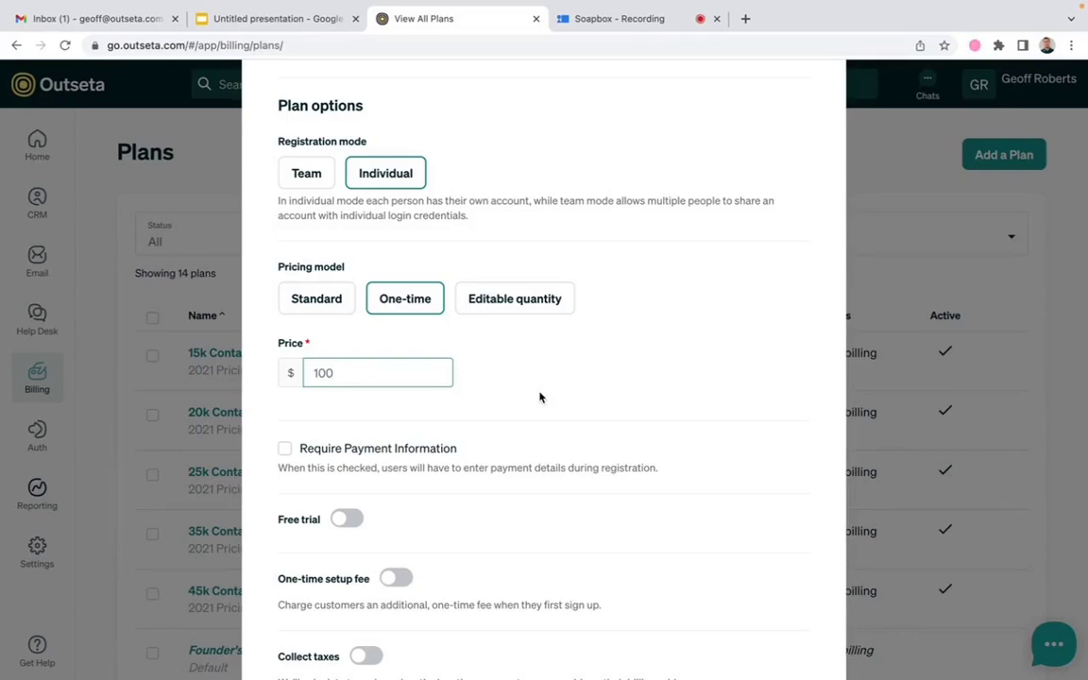
{"action": "scroll", "coordinate": [540, 395], "scroll_direction": "down", "scroll_amount": 2}
{"action": "scroll", "coordinate": [539, 392], "scroll_direction": "down", "scroll_amount": 1}
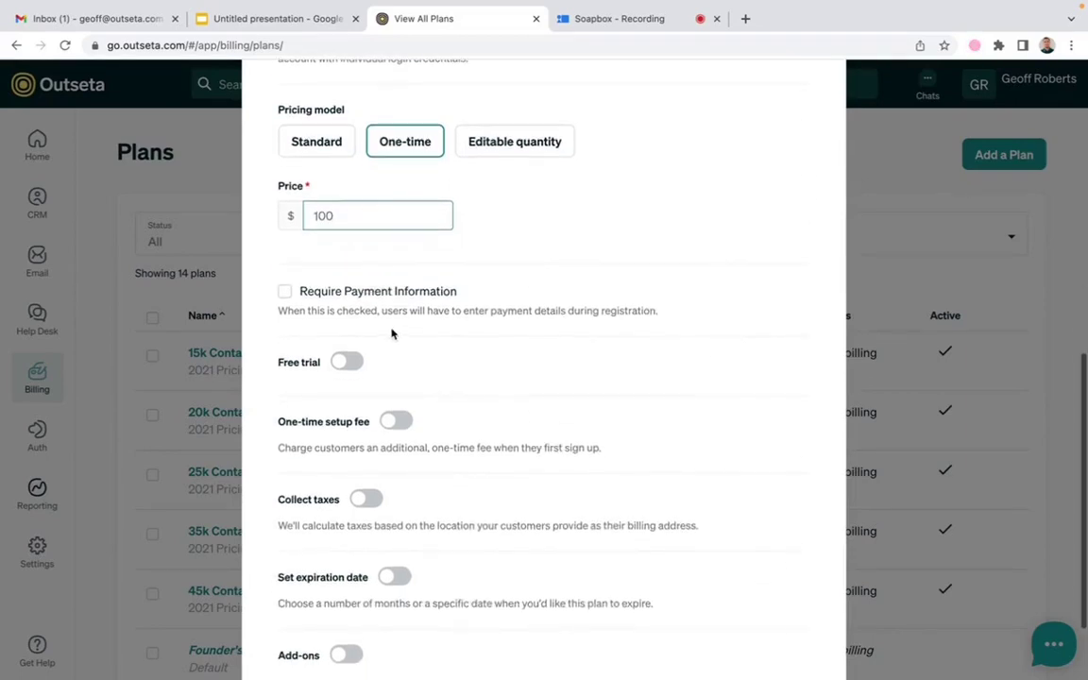
{"action": "left_click", "coordinate": [286, 293]}
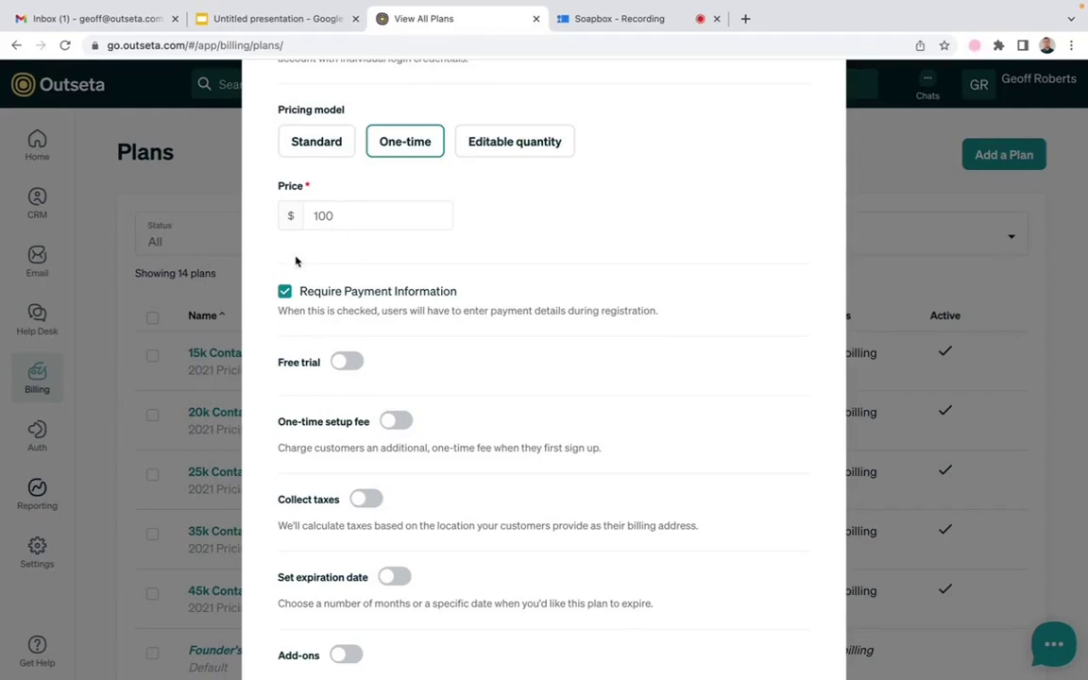
Enable a free trial for the plan that ends on a fixed end date of 01-Jan-2023.
{"action": "left_click", "coordinate": [340, 367]}
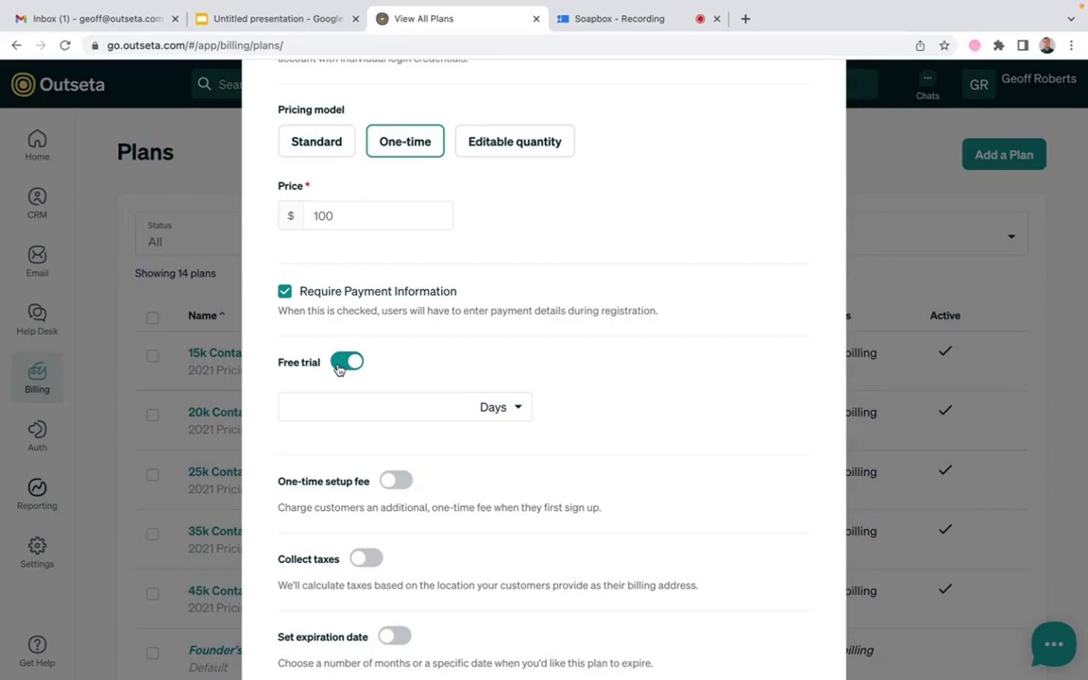
{"action": "left_click", "coordinate": [507, 417]}
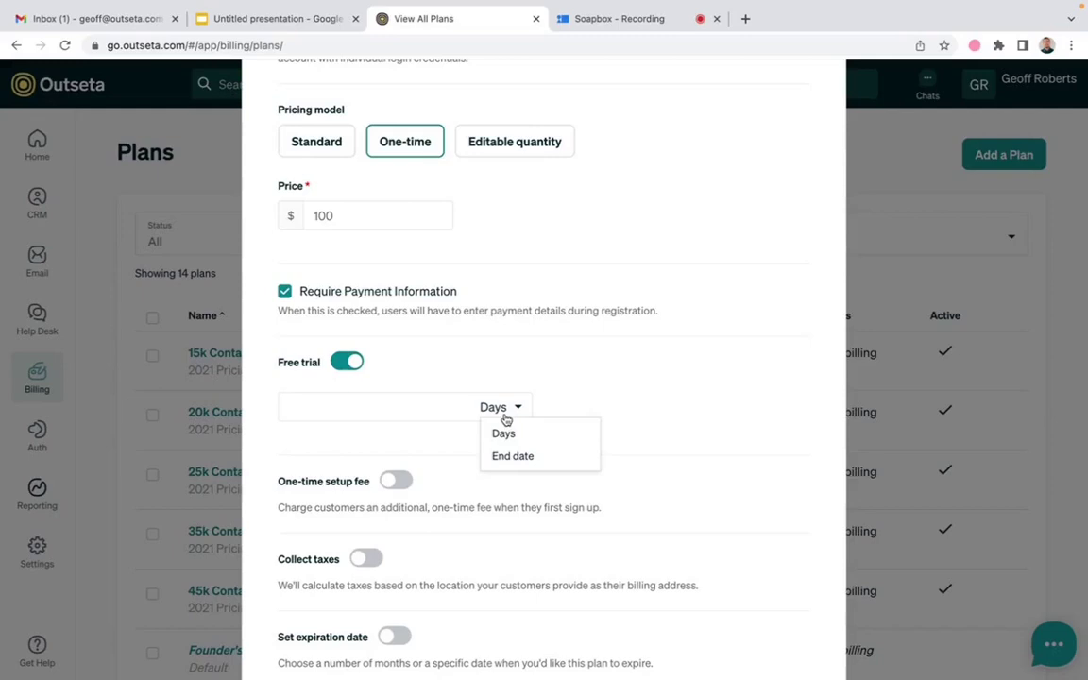
{"action": "left_click", "coordinate": [508, 457]}
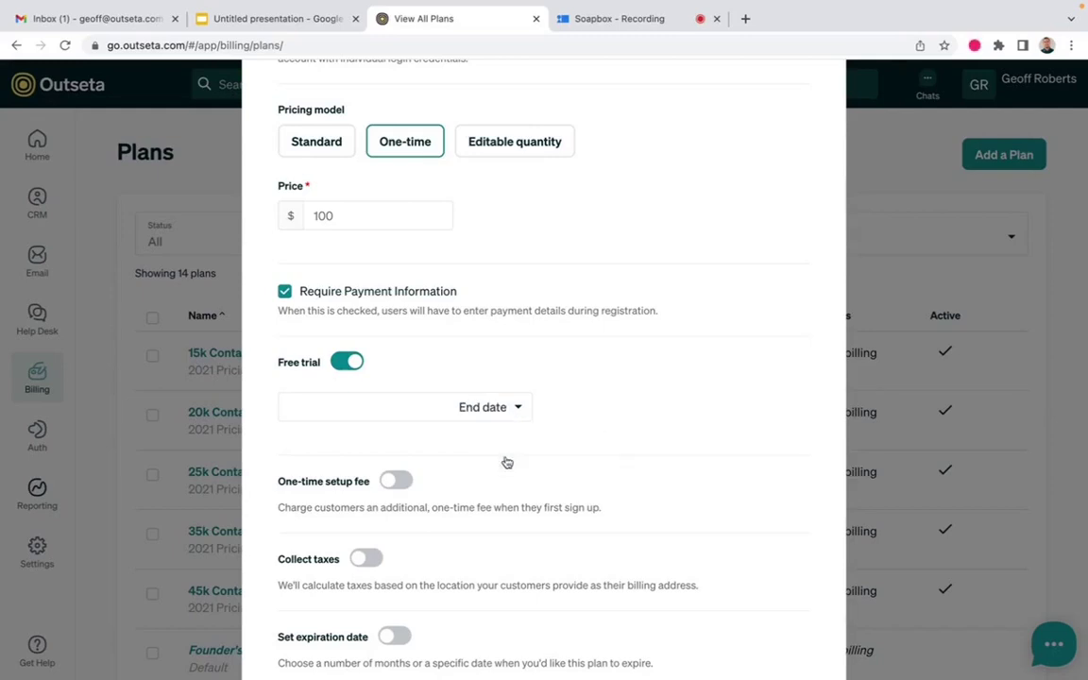
{"action": "left_click", "coordinate": [376, 405]}
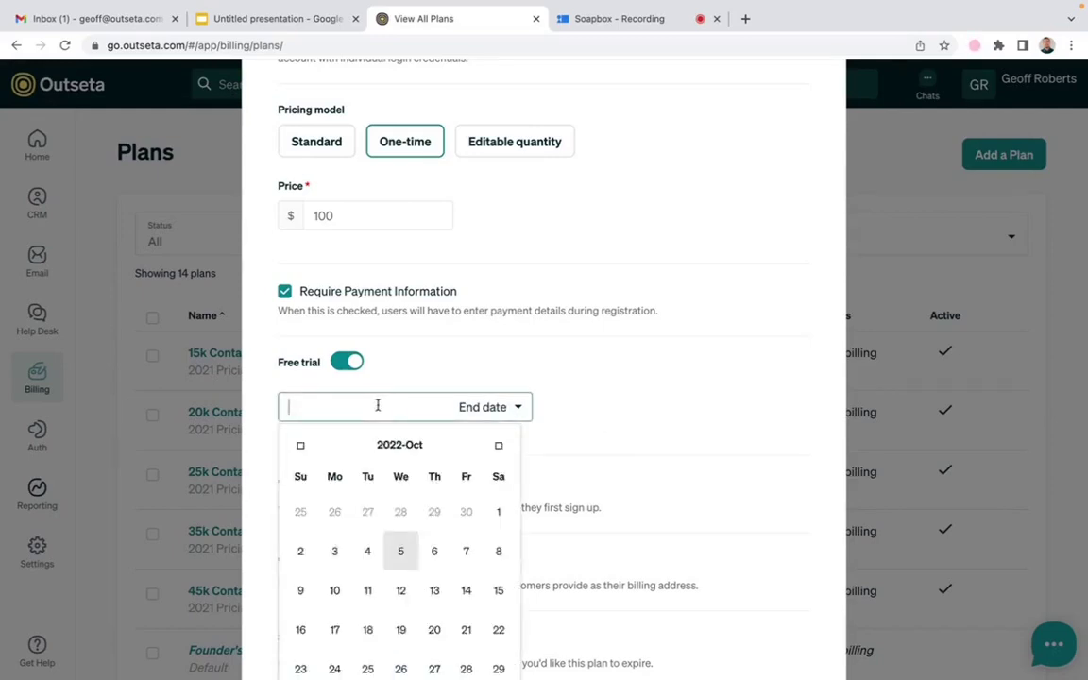
{"action": "left_click", "coordinate": [499, 445]}
{"action": "left_click", "coordinate": [501, 447]}
{"action": "left_click", "coordinate": [500, 448]}
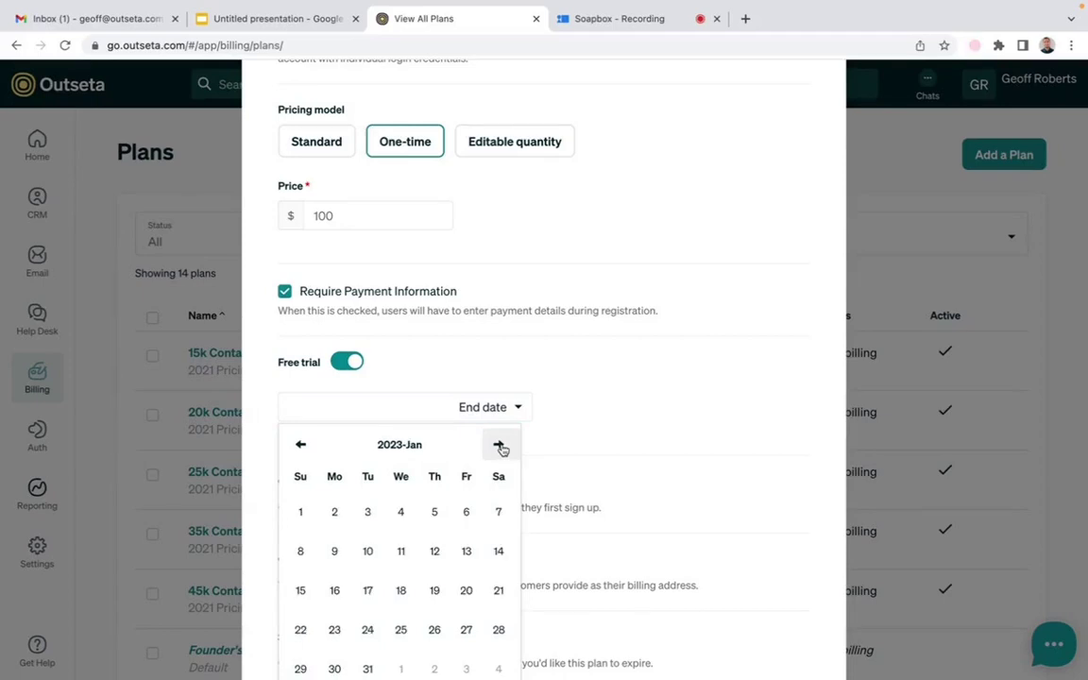
{"action": "left_click", "coordinate": [298, 511]}
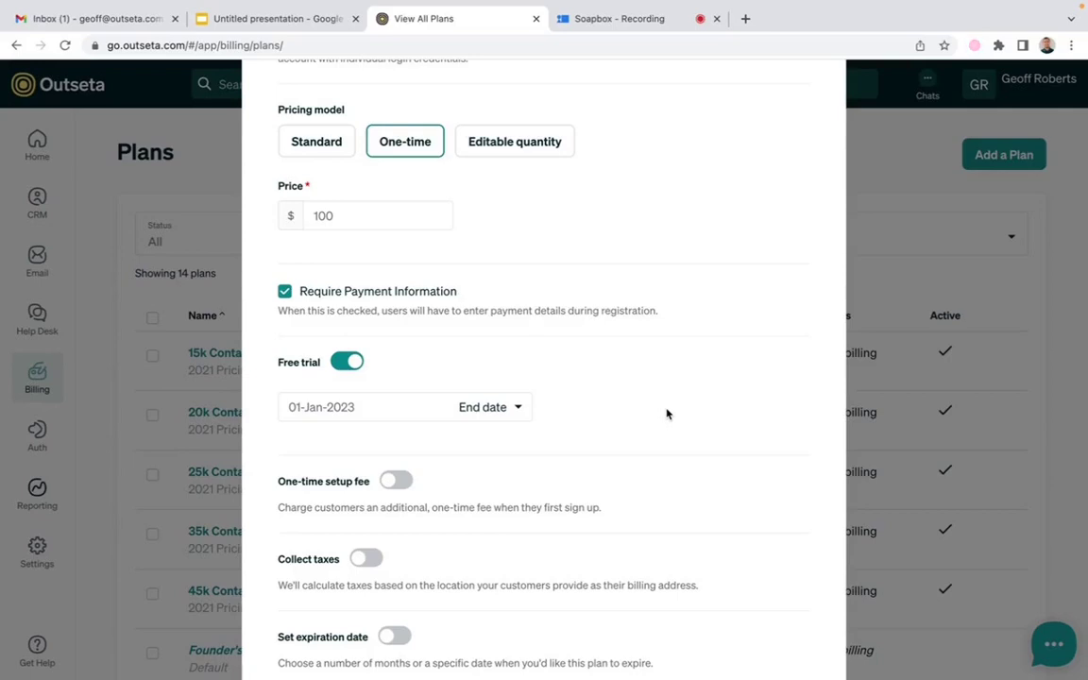
Enable the plan's expiration and set it to the specific date 31-Mar-2023.
{"action": "scroll", "coordinate": [666, 413], "scroll_direction": "down", "scroll_amount": 4}
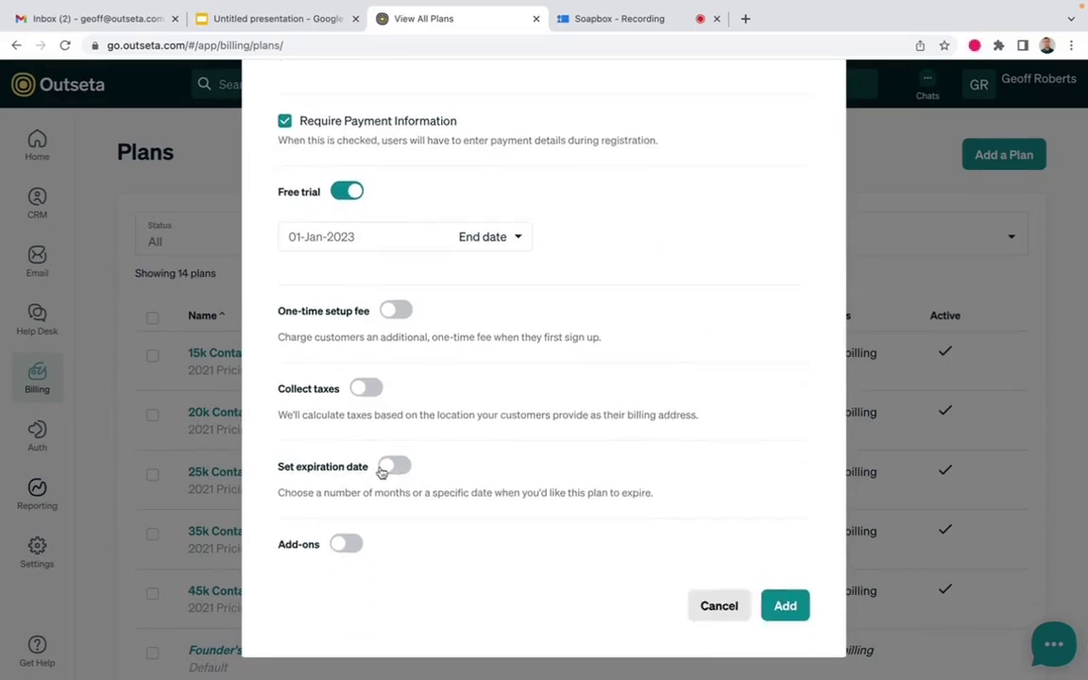
{"action": "left_click", "coordinate": [392, 469]}
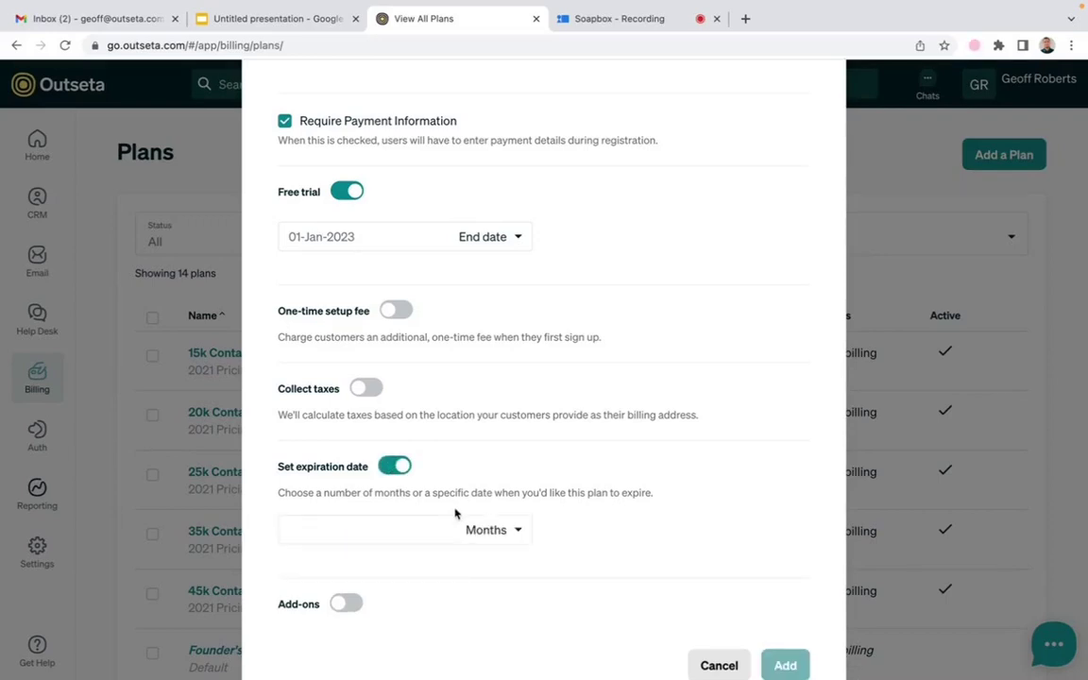
{"action": "left_click", "coordinate": [502, 533]}
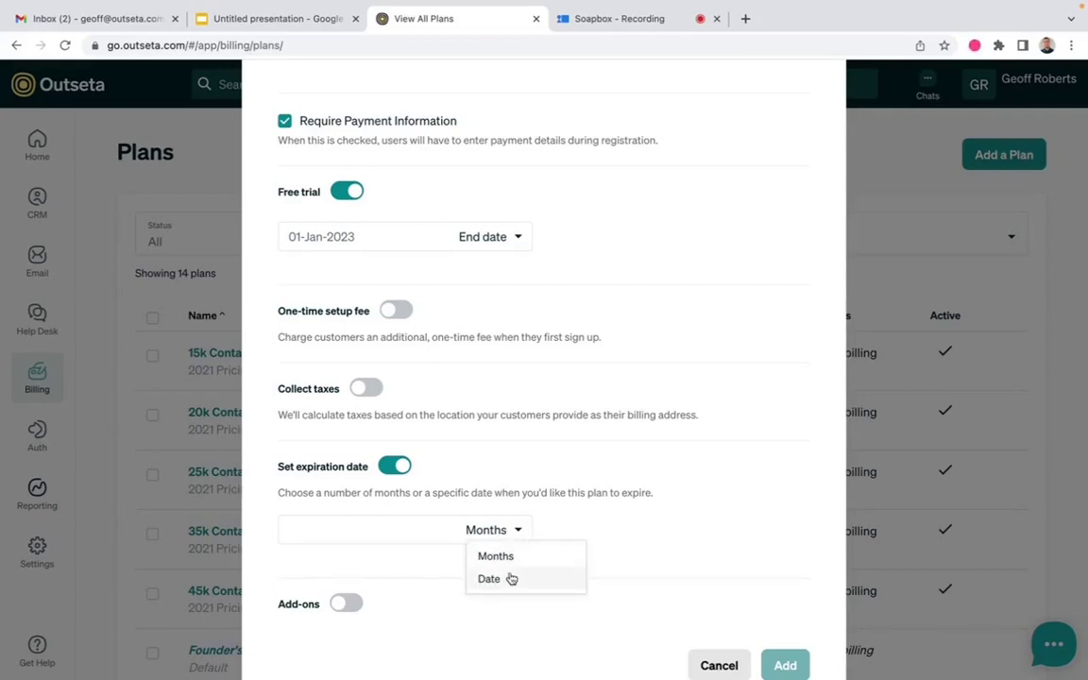
{"action": "left_click", "coordinate": [510, 578]}
{"action": "left_click", "coordinate": [510, 532]}
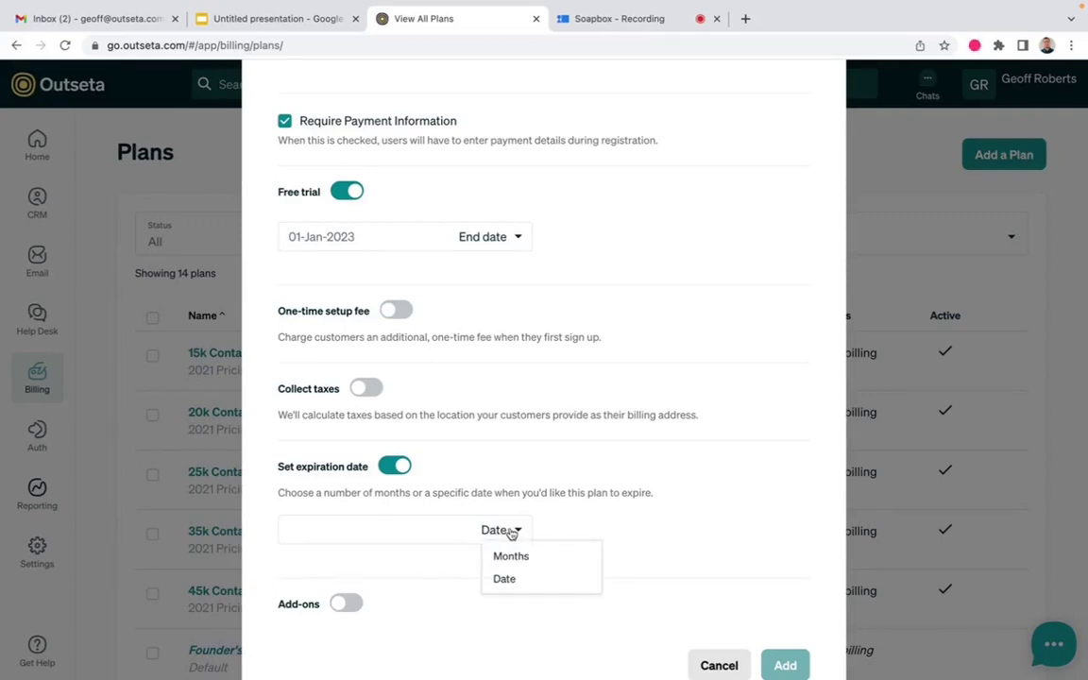
{"action": "left_click", "coordinate": [509, 578]}
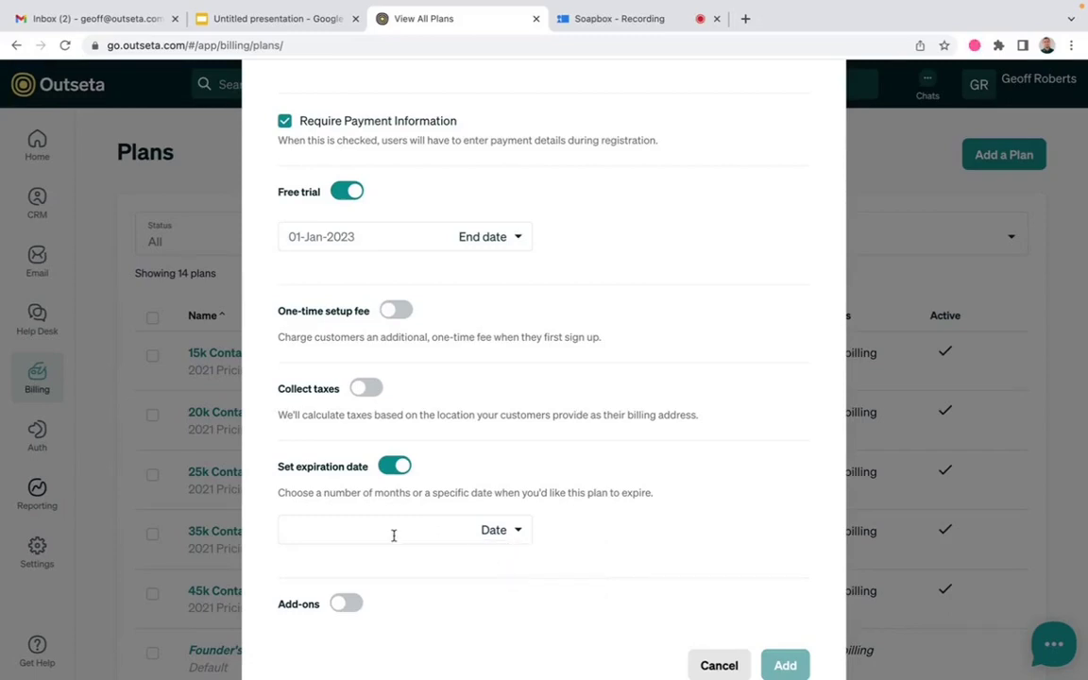
{"action": "left_click", "coordinate": [393, 534]}
{"action": "left_click", "coordinate": [501, 568]}
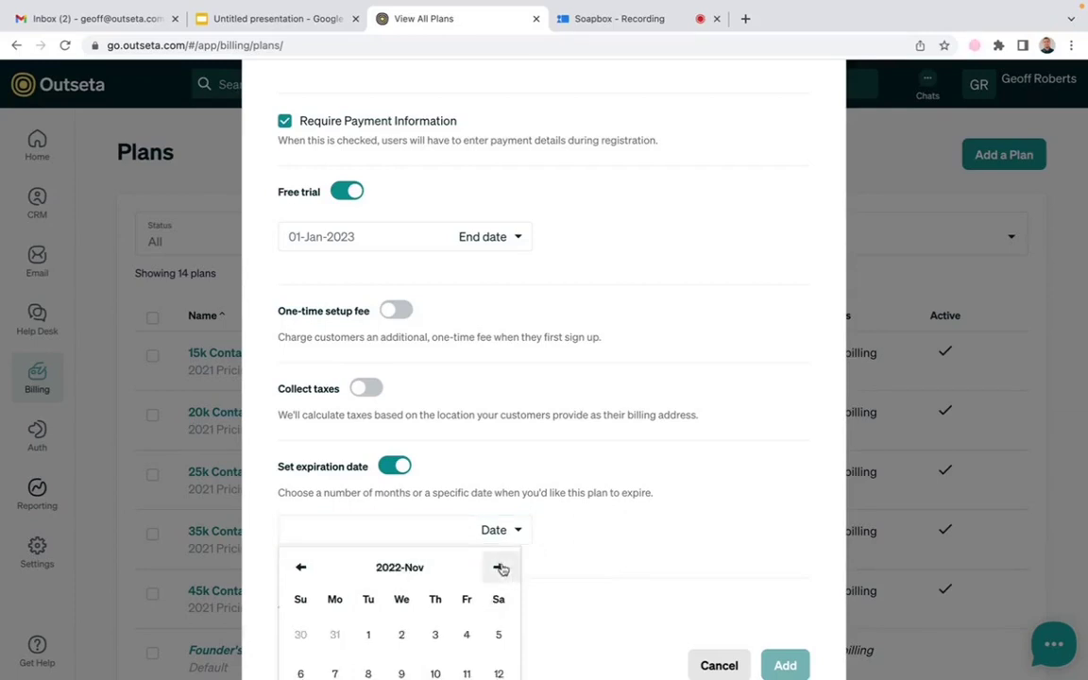
{"action": "left_click", "coordinate": [500, 568]}
{"action": "left_click", "coordinate": [500, 568]}
{"action": "left_click", "coordinate": [501, 567]}
{"action": "left_click", "coordinate": [501, 567]}
{"action": "left_click", "coordinate": [501, 568]}
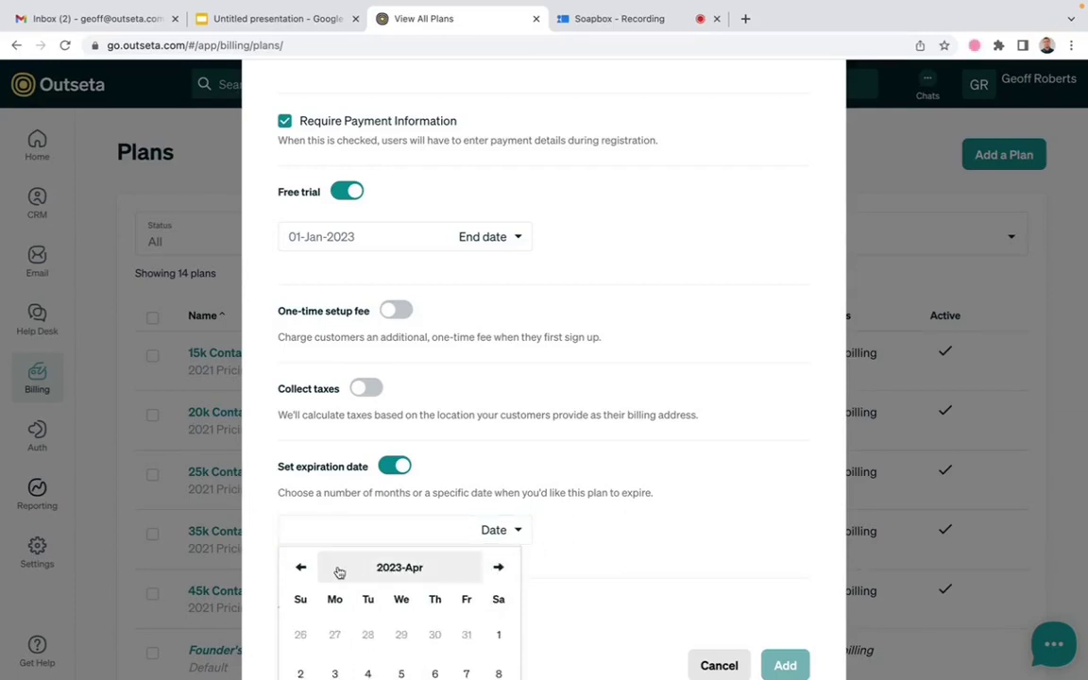
{"action": "left_click", "coordinate": [301, 566]}
{"action": "scroll", "coordinate": [302, 569], "scroll_direction": "down", "scroll_amount": 2}
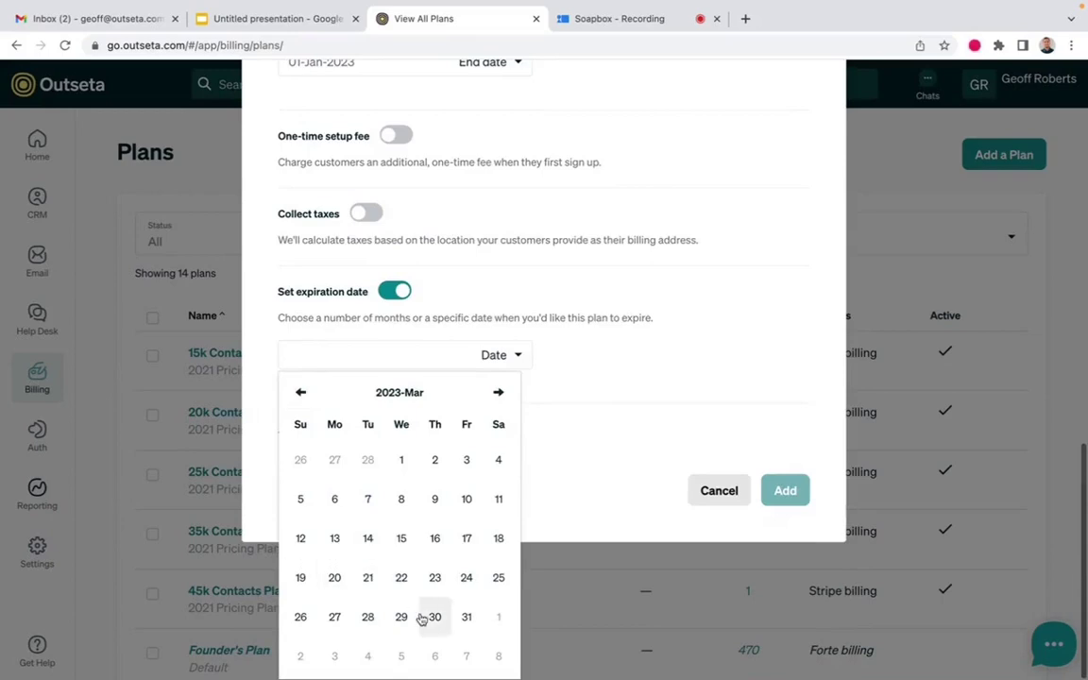
{"action": "left_click", "coordinate": [466, 617]}
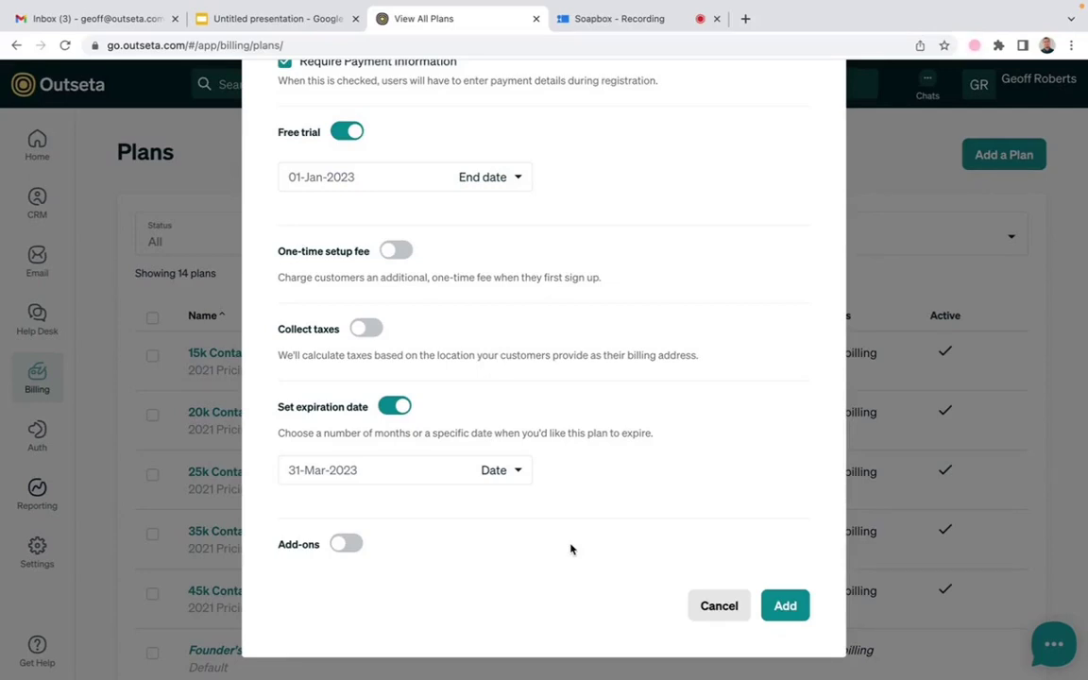
Switch off the active status of the Q1 Cohort plan.
{"action": "scroll", "coordinate": [571, 548], "scroll_direction": "up", "scroll_amount": 1}
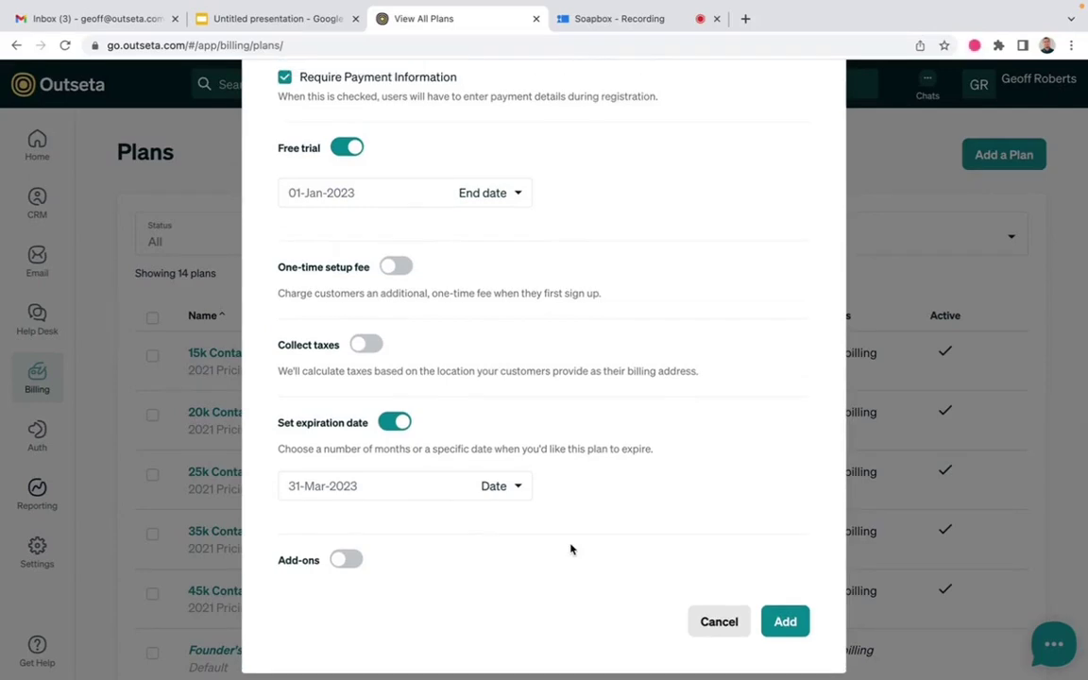
{"action": "scroll", "coordinate": [571, 549], "scroll_direction": "up", "scroll_amount": 5}
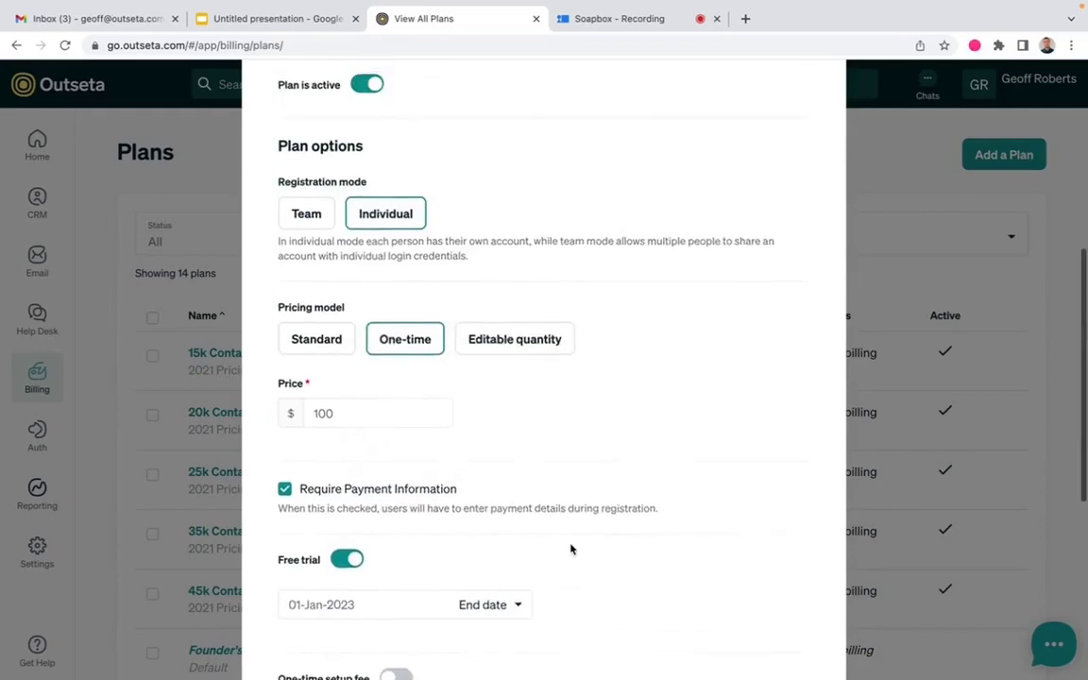
{"action": "scroll", "coordinate": [570, 549], "scroll_direction": "up", "scroll_amount": 5}
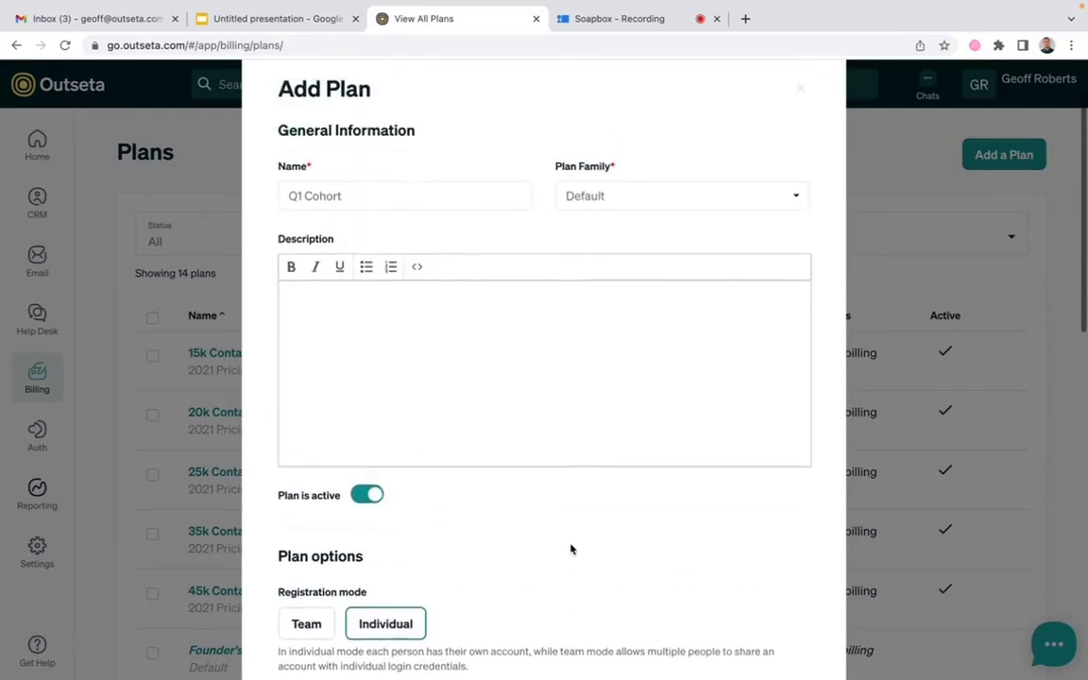
{"action": "scroll", "coordinate": [570, 549], "scroll_direction": "up", "scroll_amount": 1}
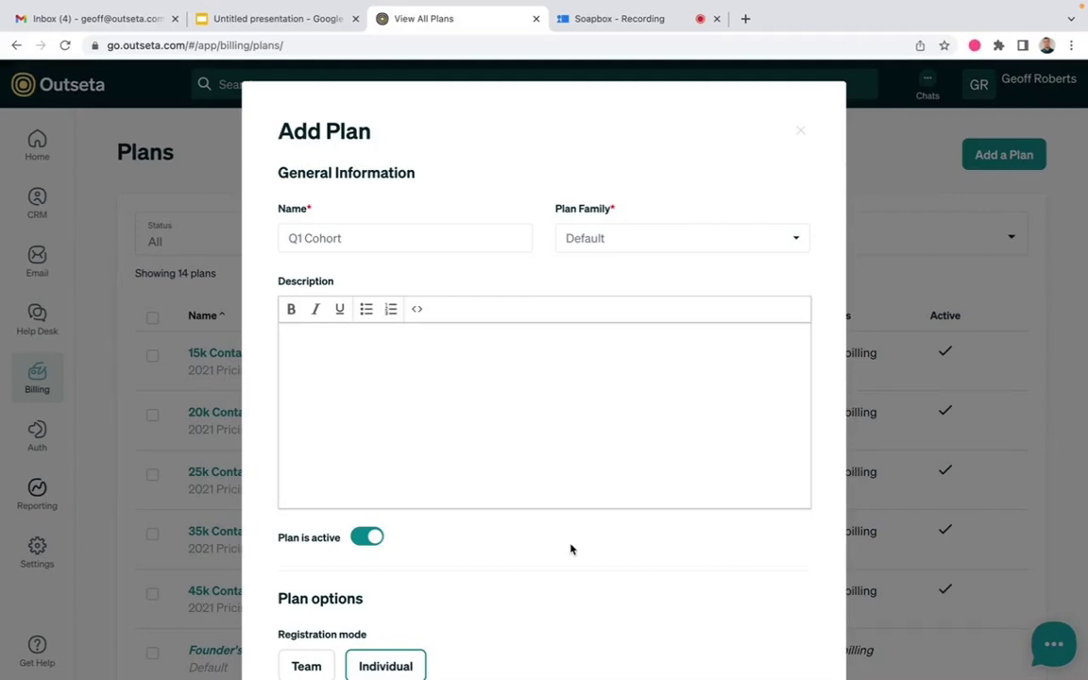
{"action": "left_click", "coordinate": [359, 542]}
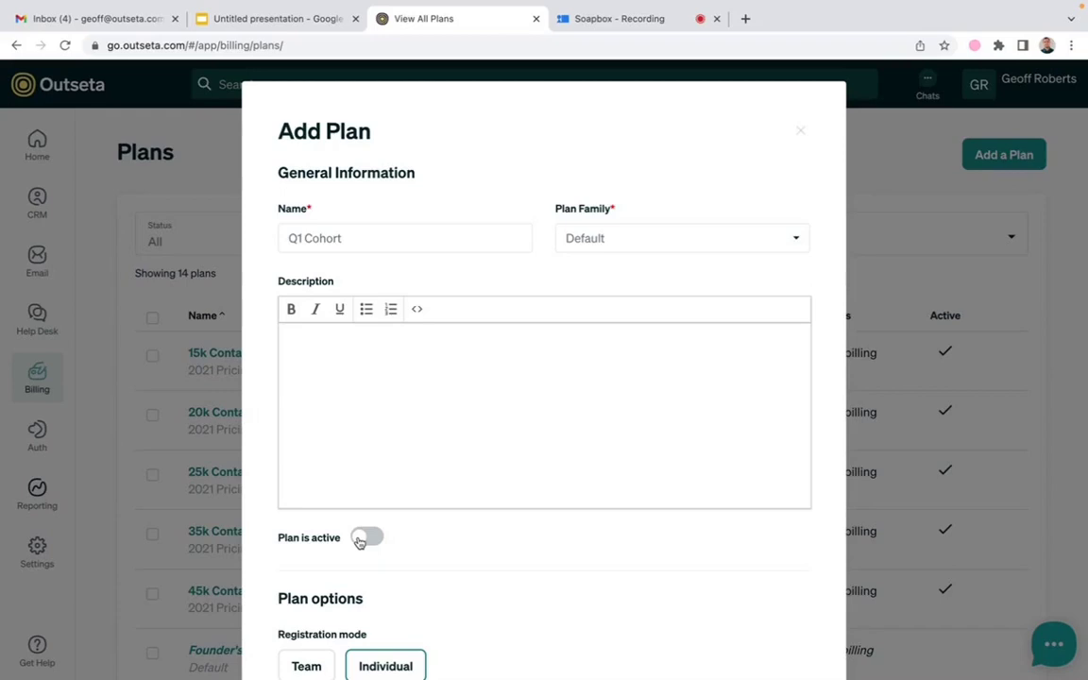